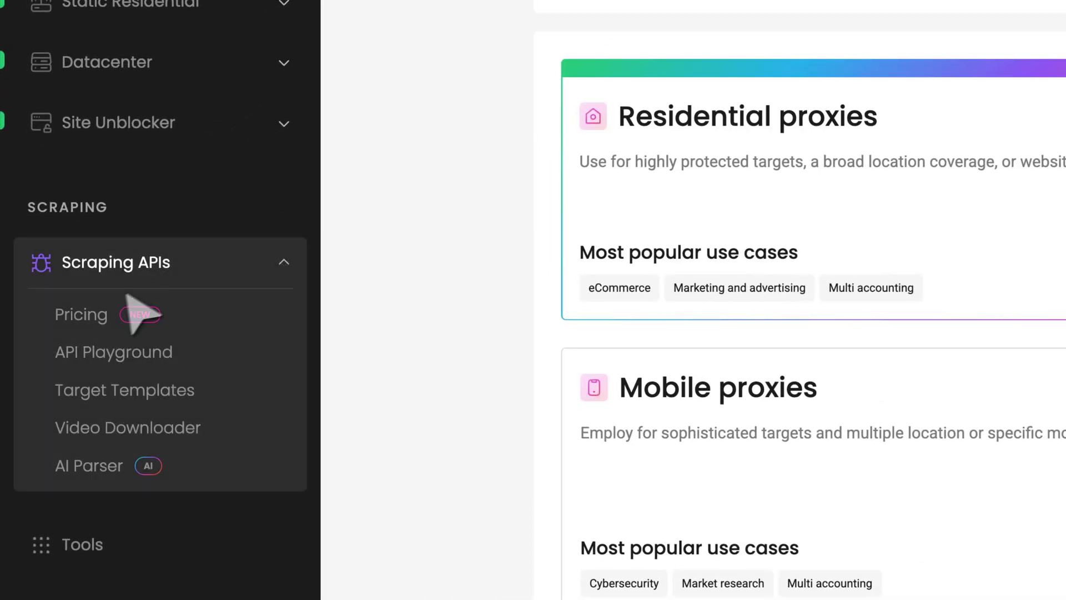
Step: Buy the Advanced Web Scraping API 82K-request plan and open its Web Advanced playground
left_click(81, 315)
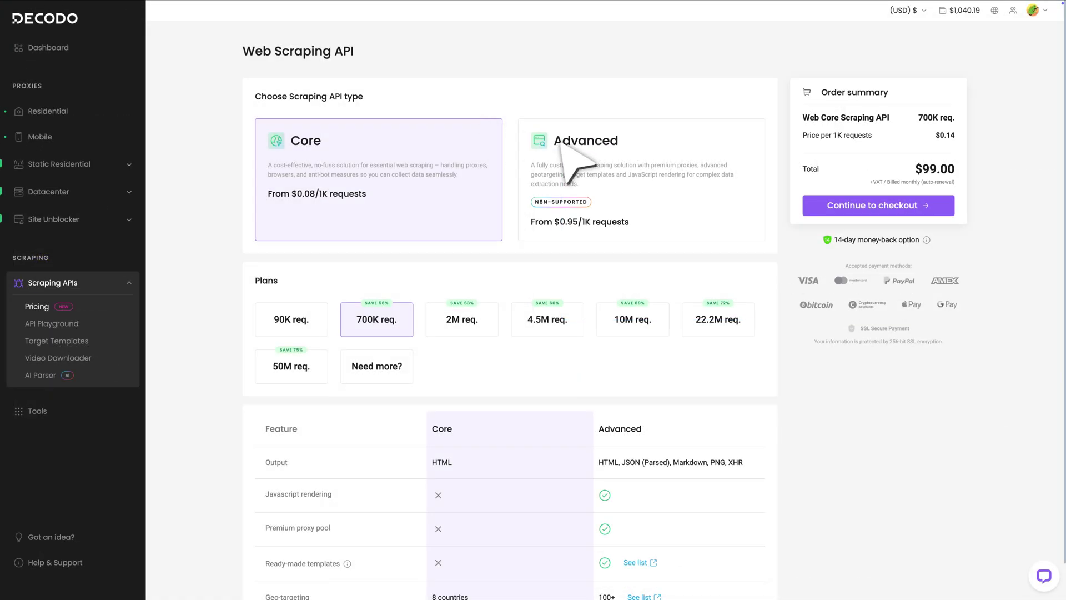
left_click(574, 177)
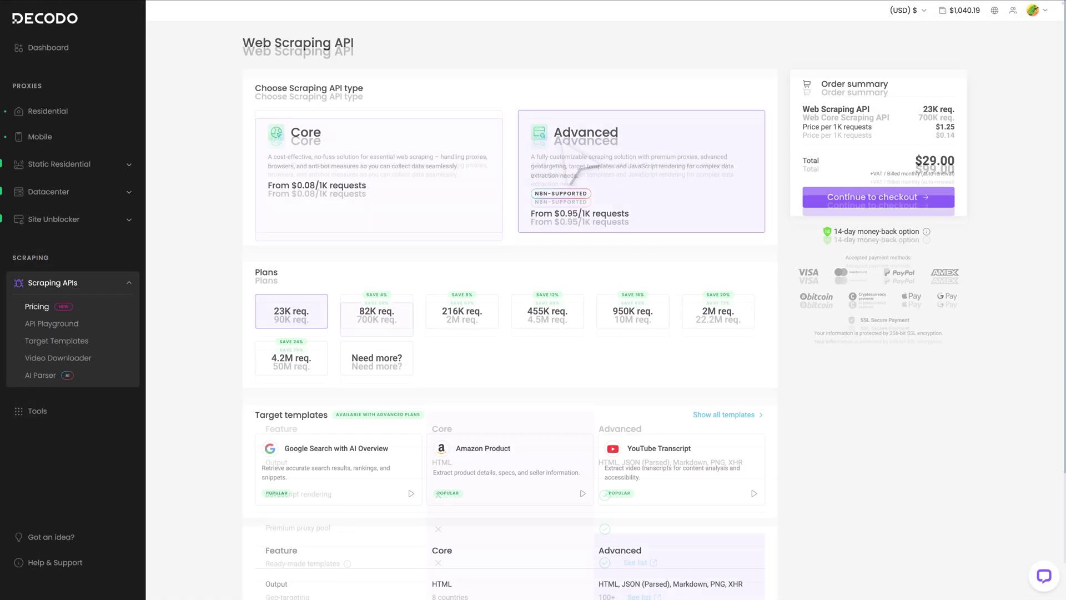
left_click(379, 321)
left_click(858, 202)
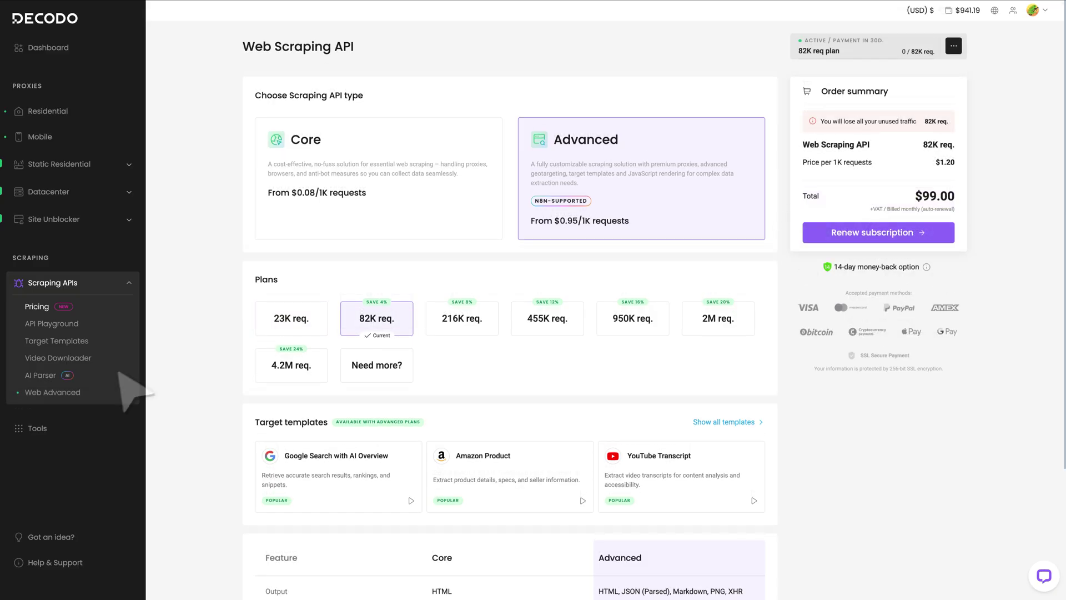
left_click(65, 392)
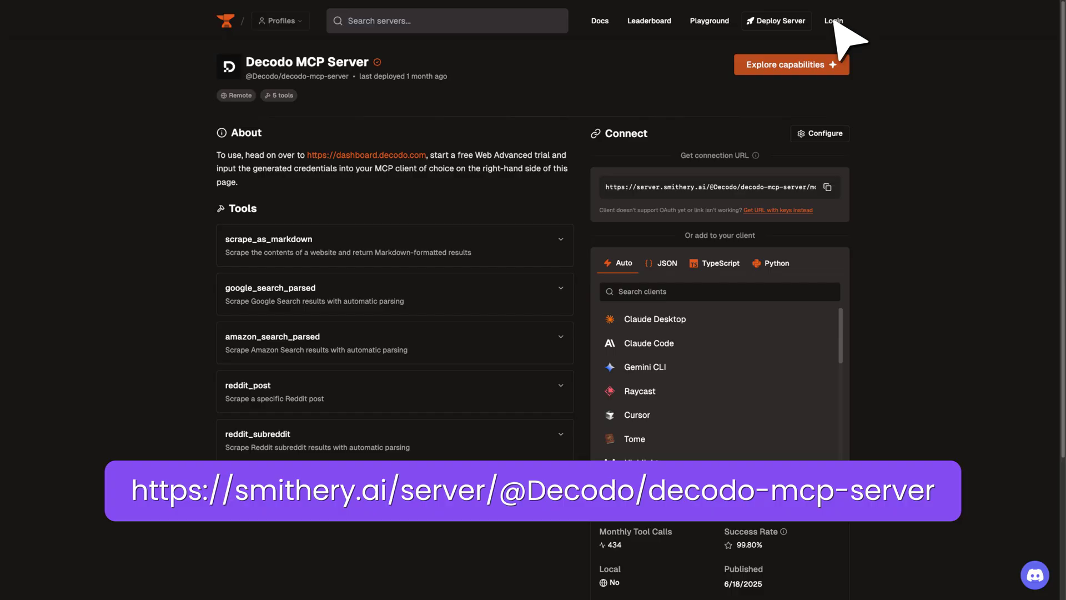
Step: Sign in to Smithery with GitHub and save the Decodo scraper credentials for Cursor
left_click(836, 22)
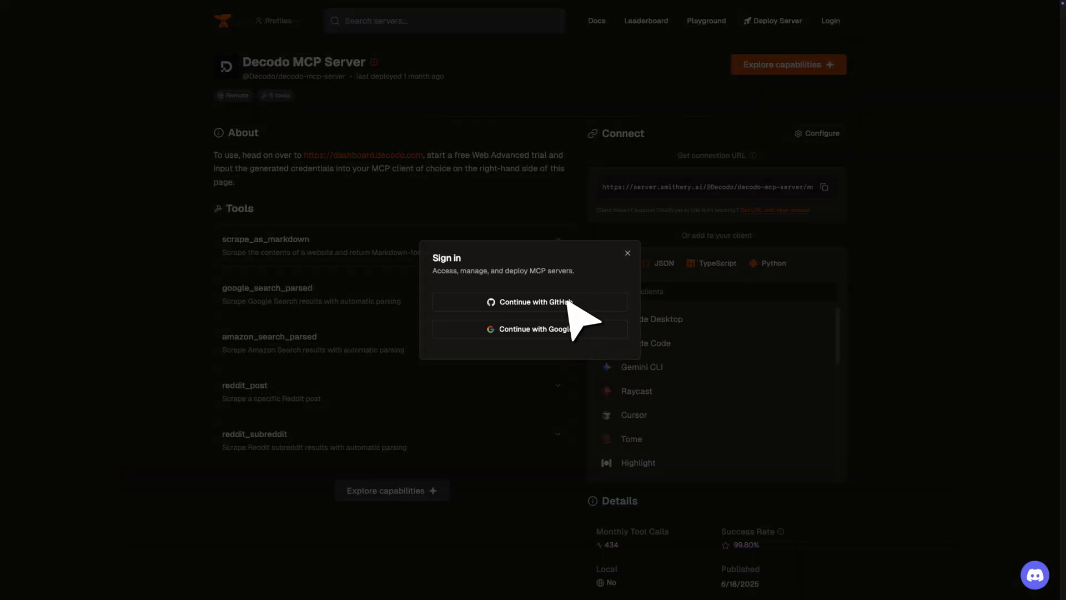
left_click(565, 303)
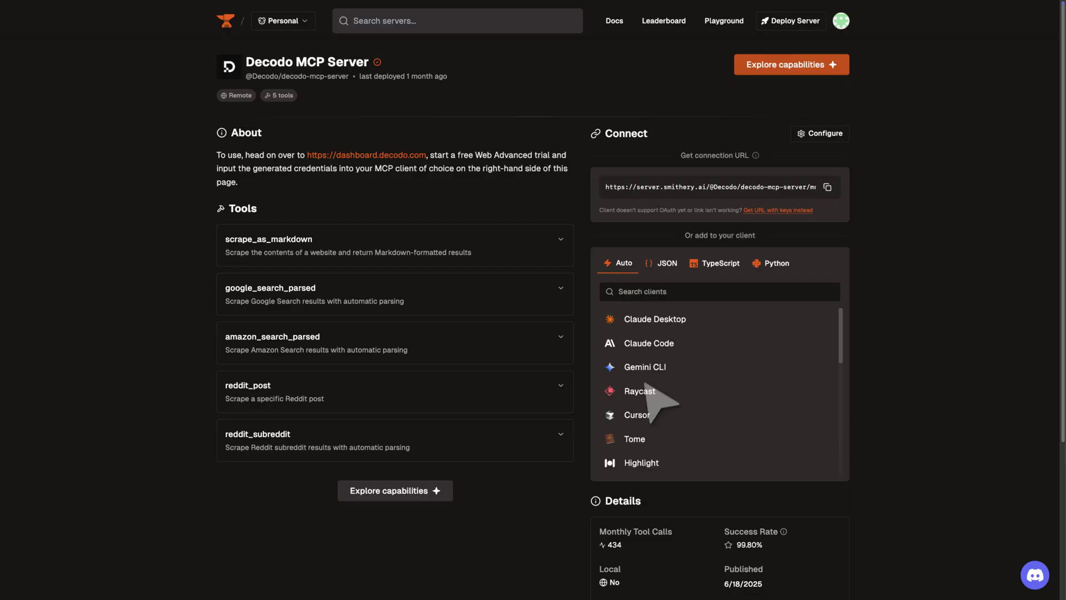
left_click(634, 415)
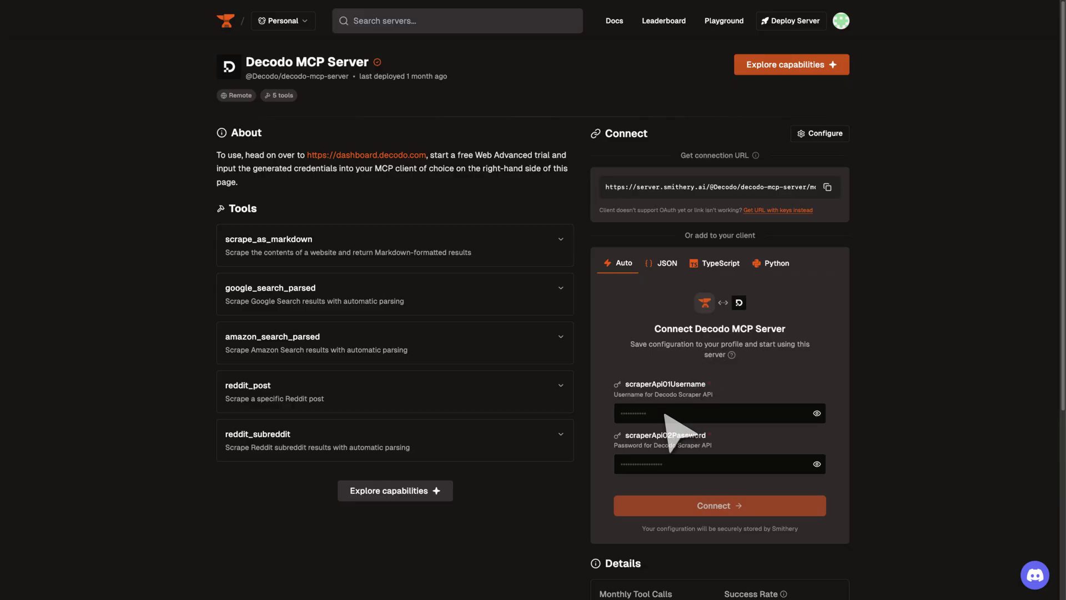
left_click(714, 513)
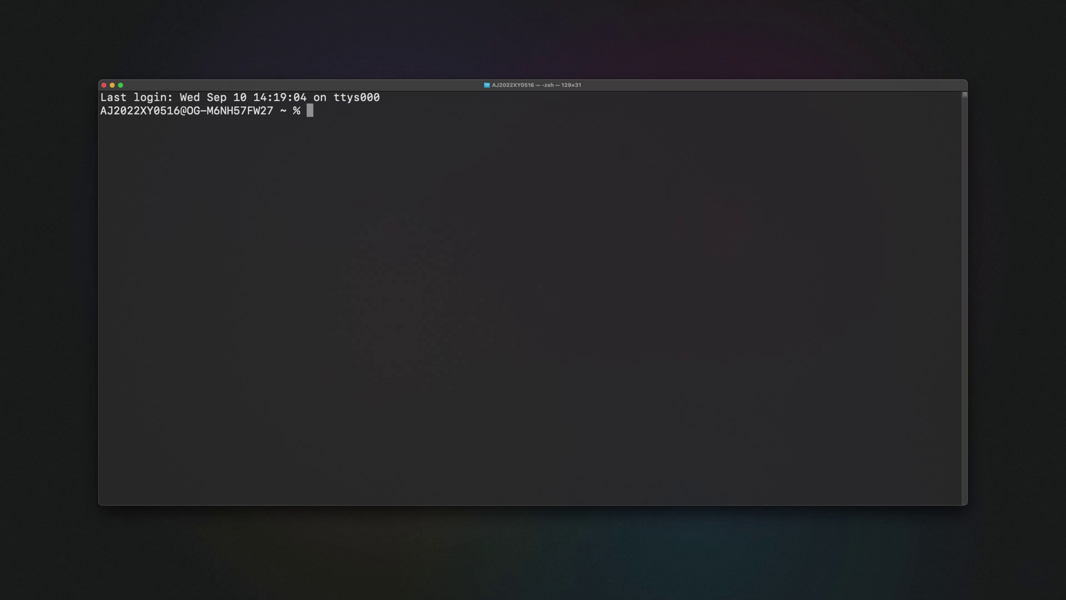
Step: Run the Smithery Decodo install command, then clone decodo-mcp-server and enter its folder
key("super+v")
key("Return")
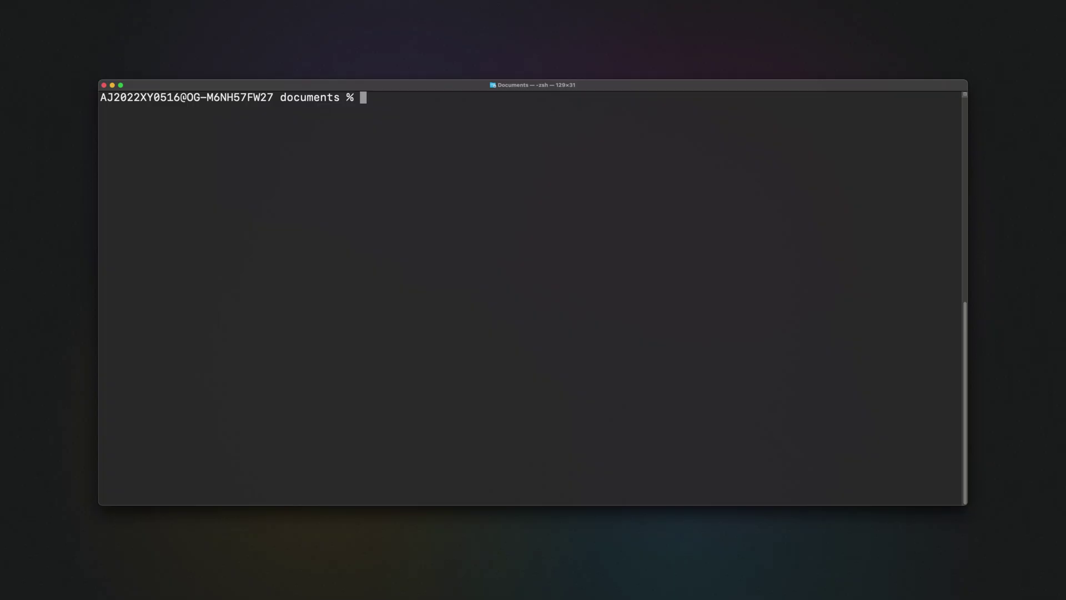
type("git clone https://github.com/Decodo/decodo-mcp-server")
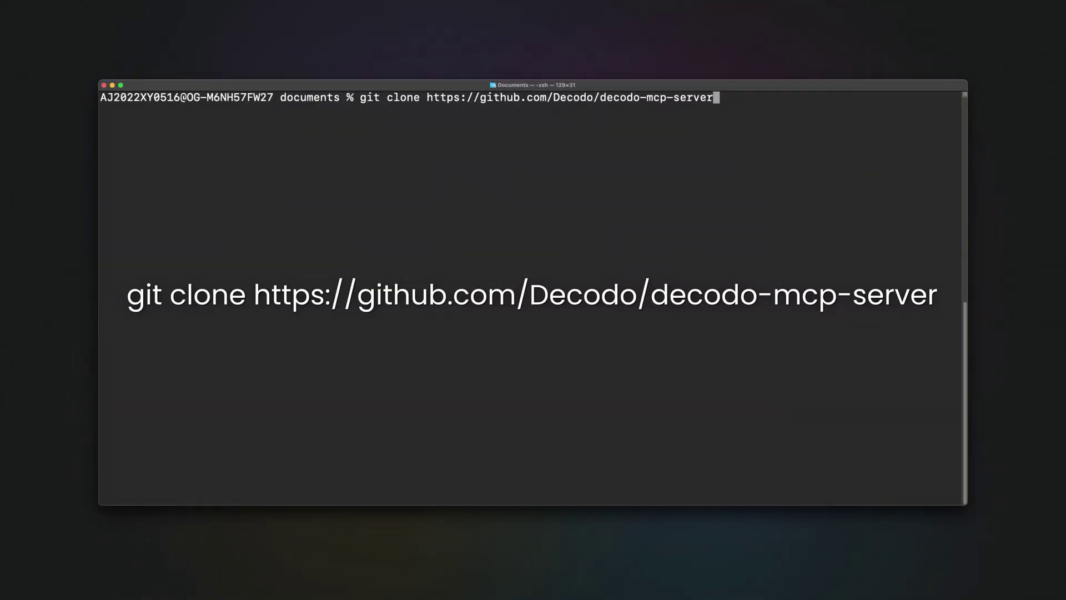
key("Return")
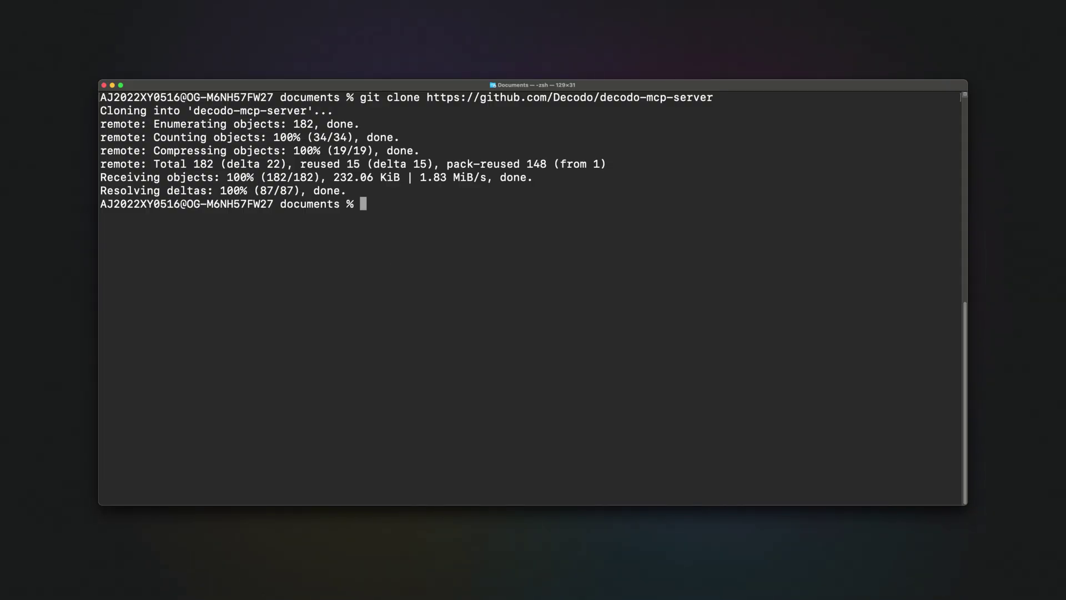
type("cd decodo-mcp-server")
key("Return")
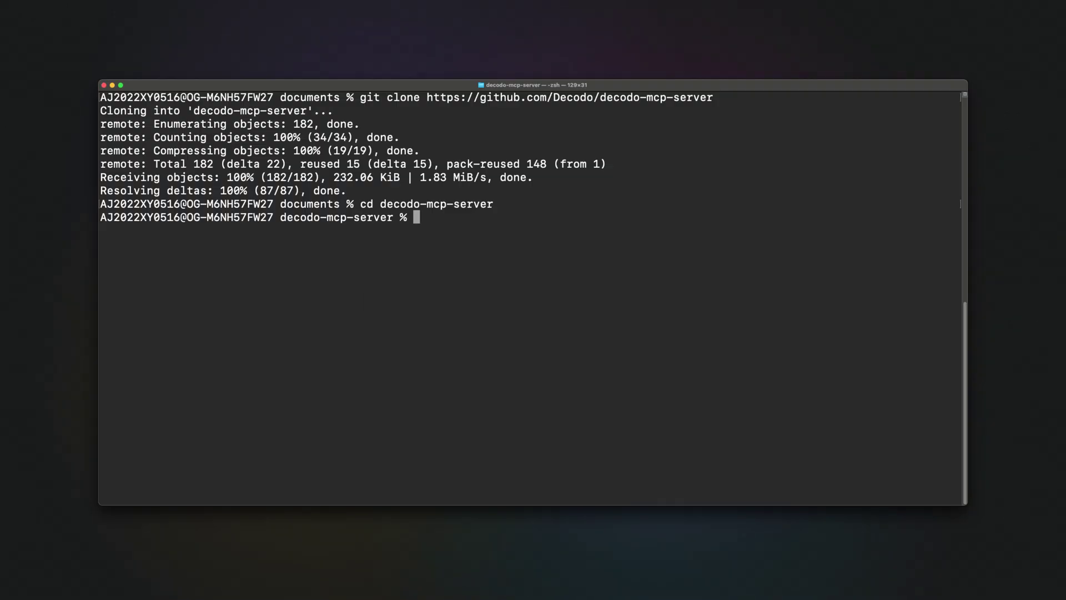
type("npm install")
Step: Install the npm packages, build the server, and print the build folder's path
key("Return")
type("npm run build")
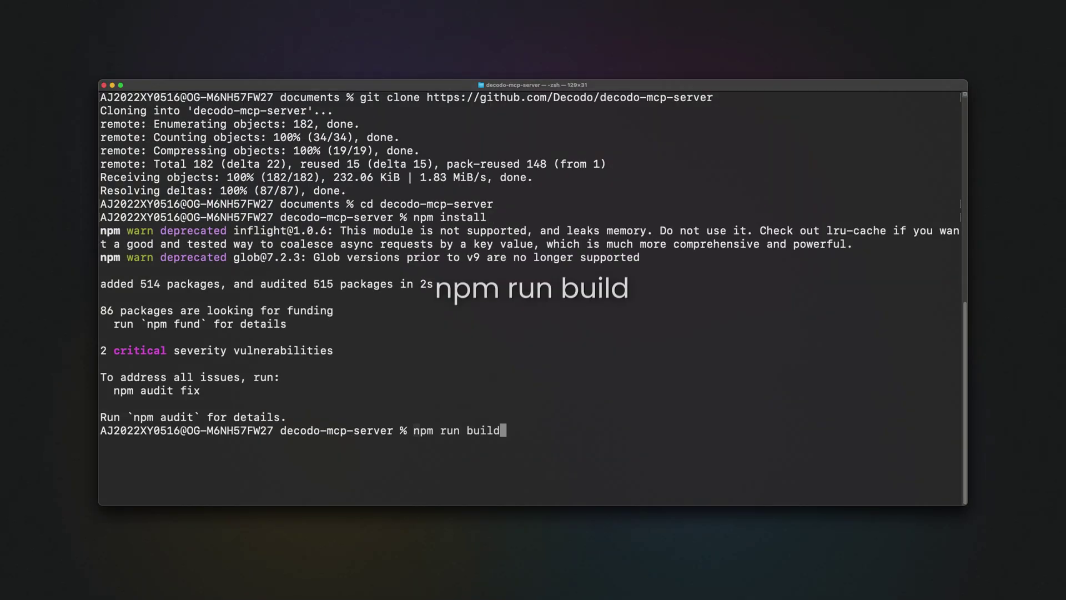
key("Return")
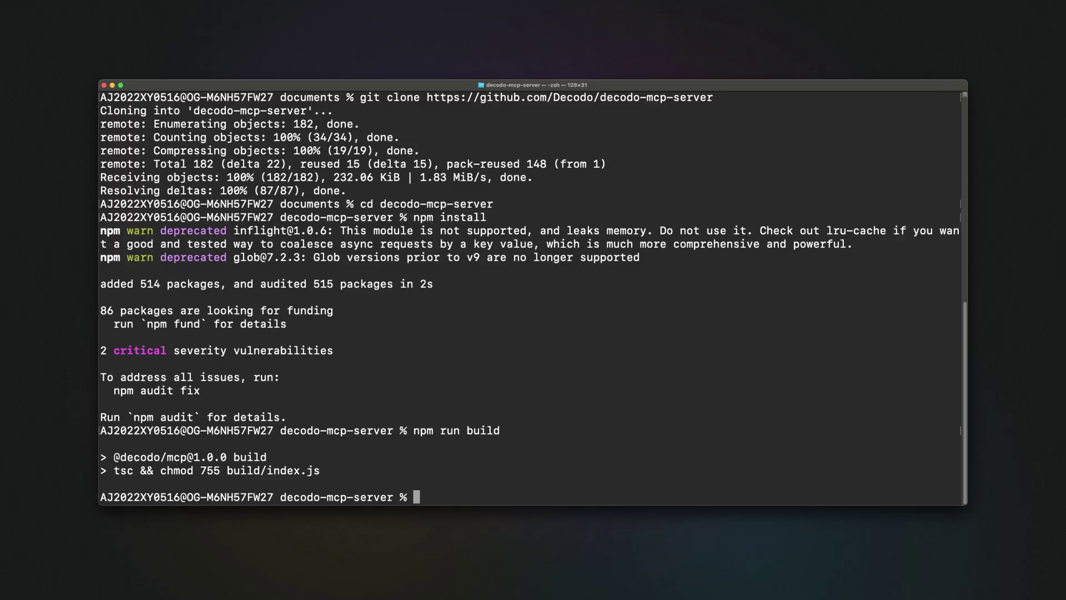
type("cd build/")
key("Return")
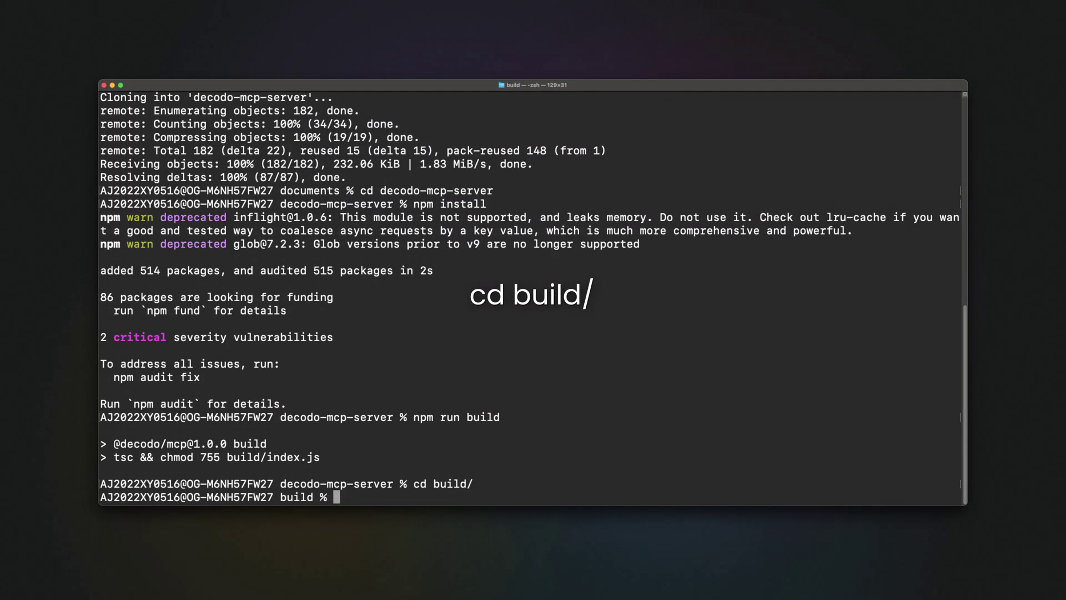
type("pwd")
key("Return")
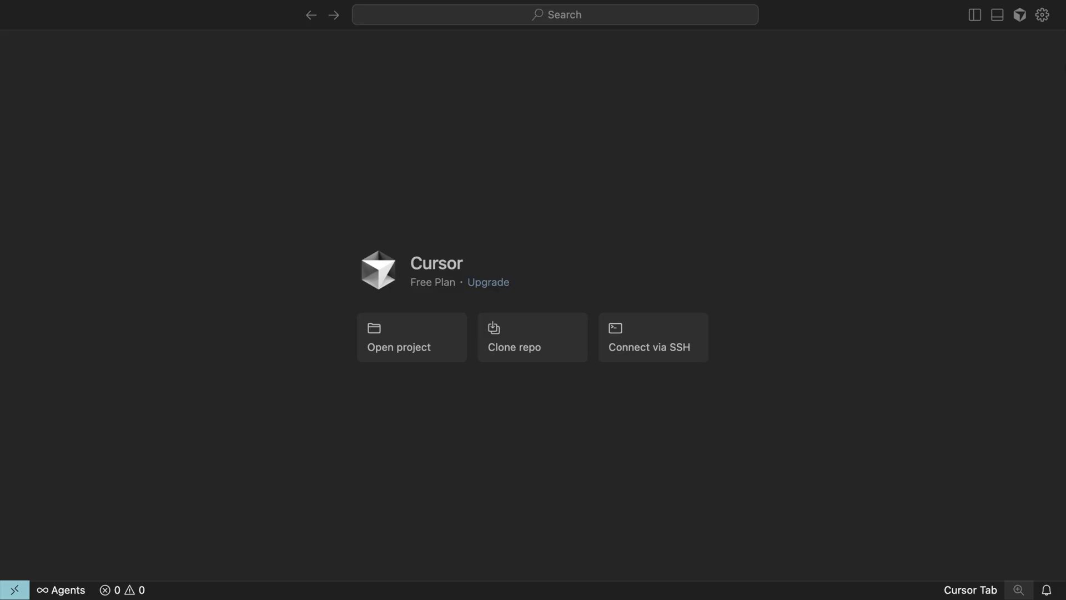
Step: Add a new Cursor MCP server whose mcp.json runs the local decodo-mcp build with node
left_click(1042, 14)
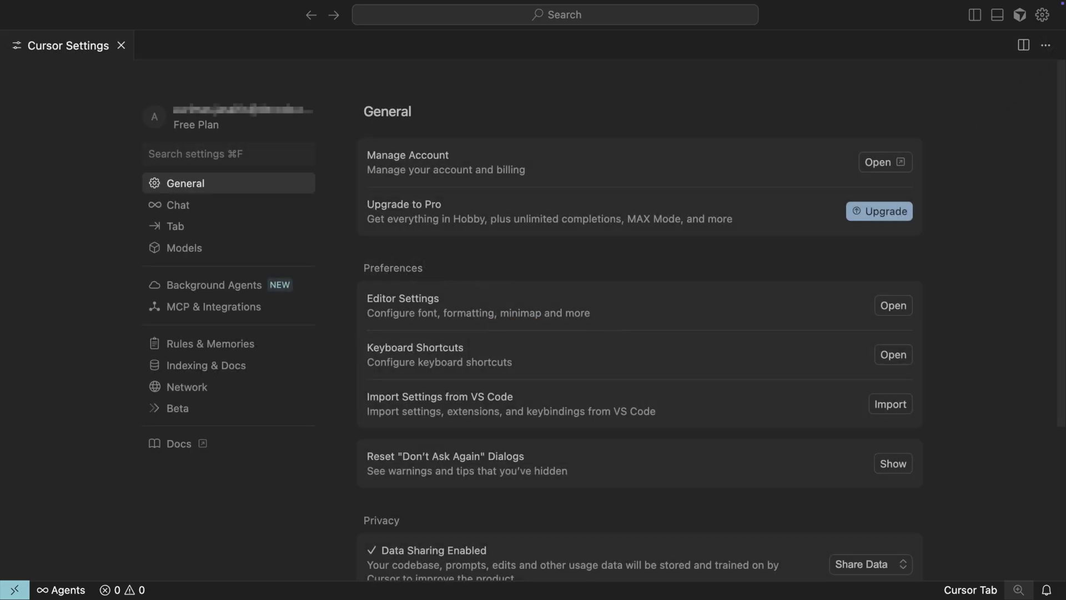
left_click(221, 307)
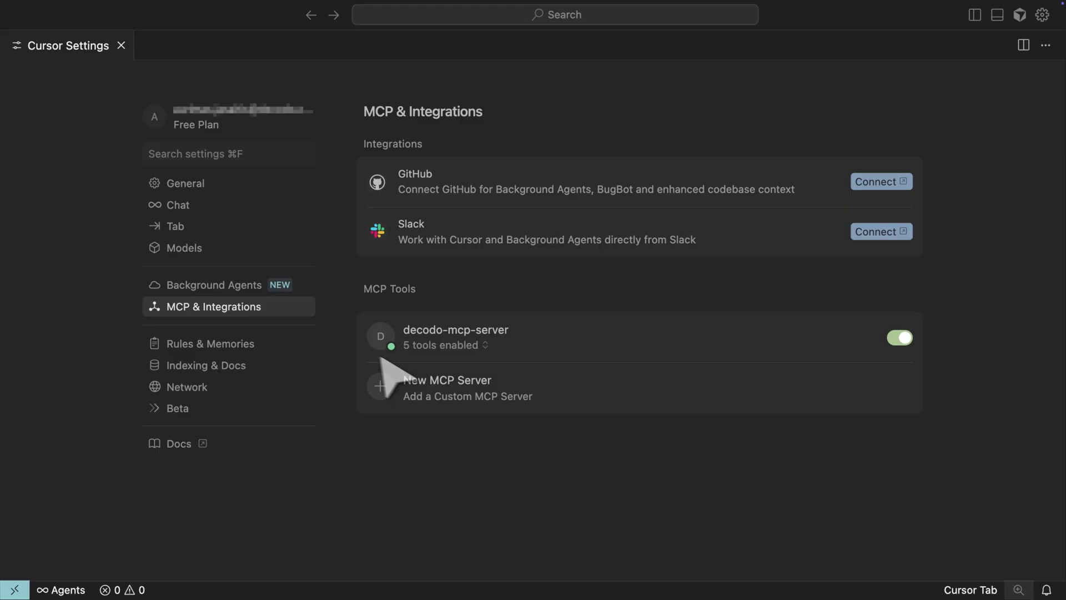
left_click(437, 381)
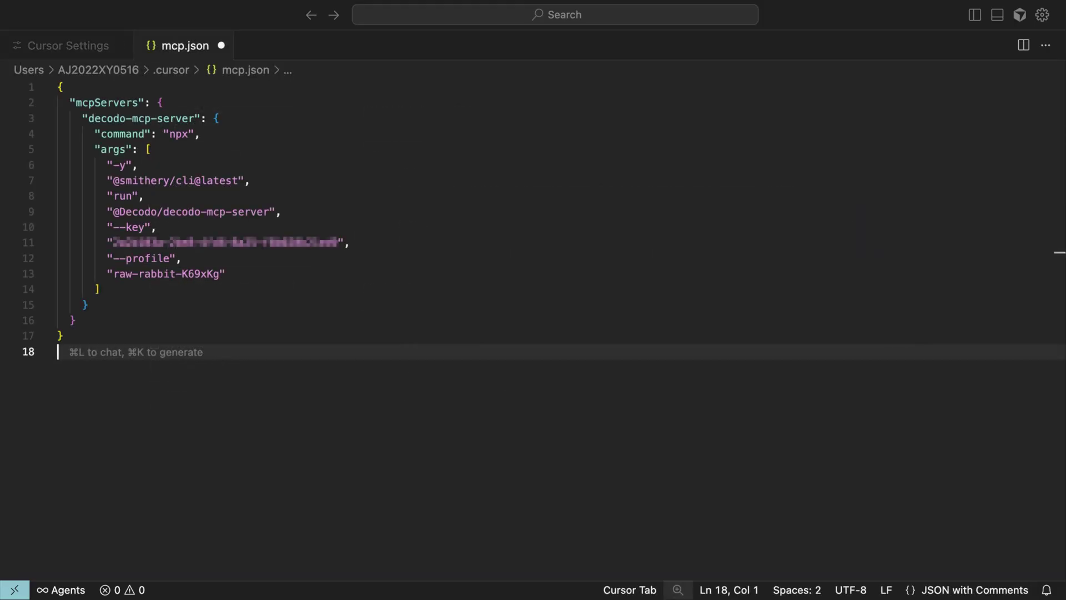
key("super+a")
type("{   \"mcpServers\": {     \"decodo-mcp\": {       \"command\": \"node\",       \"args\": [\"/Users/your-user/projects/decodo-mcp/build/index.js\"],       \"env\": {         \"SCRAPER_API_USERNAME\": \"your_username\",         \"SCRAPER_API_PASSWORD\": \"your_password\"       }     }   } }")
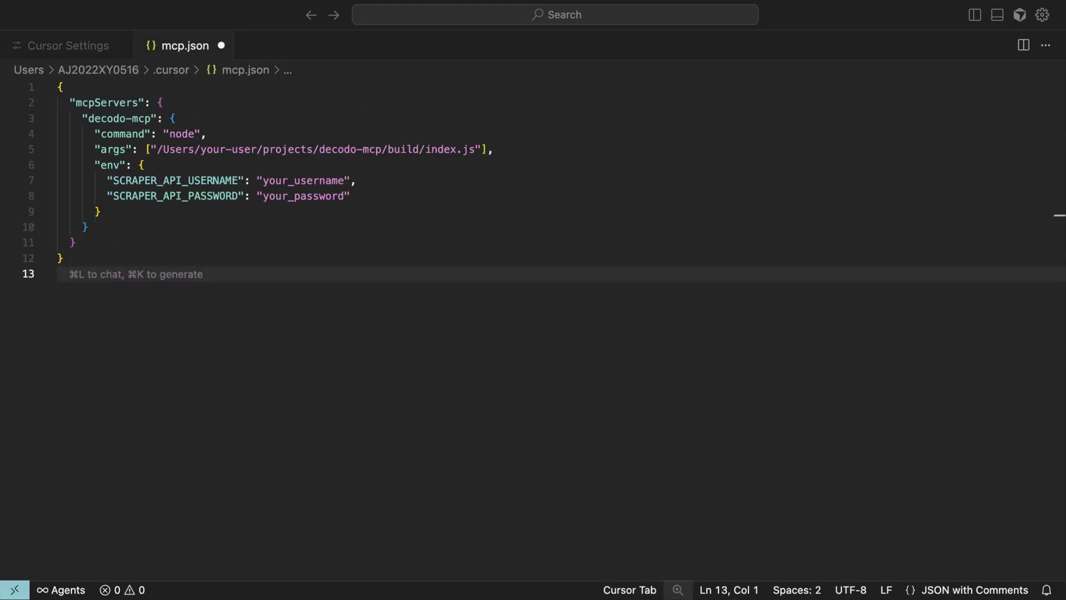
key("Tab")
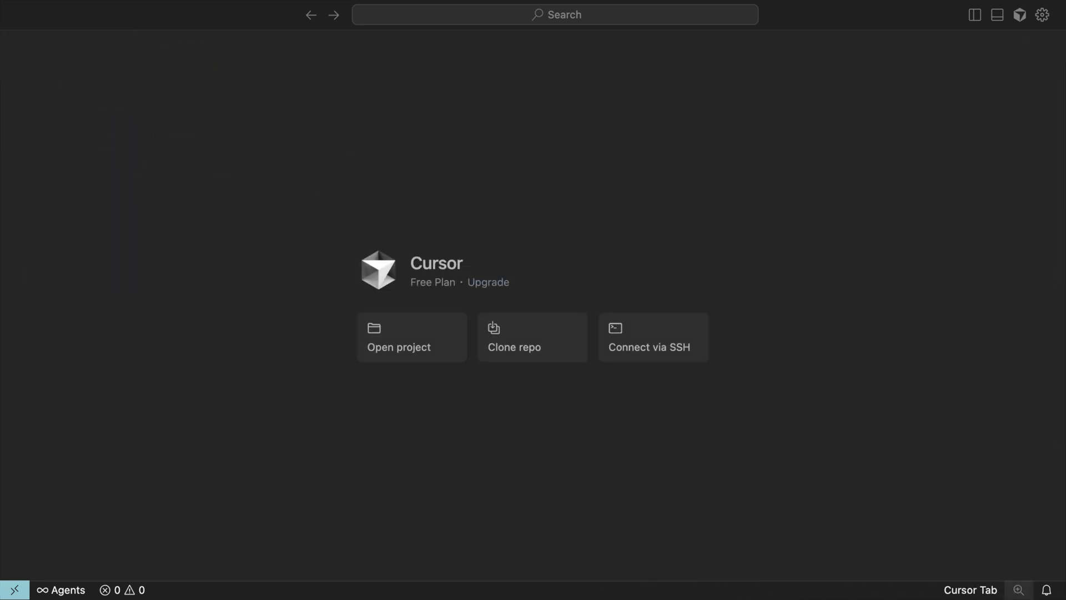
Step: Check Cursor's MCP & Integrations settings for decodo-mcp active with 5 tools
left_click(1042, 15)
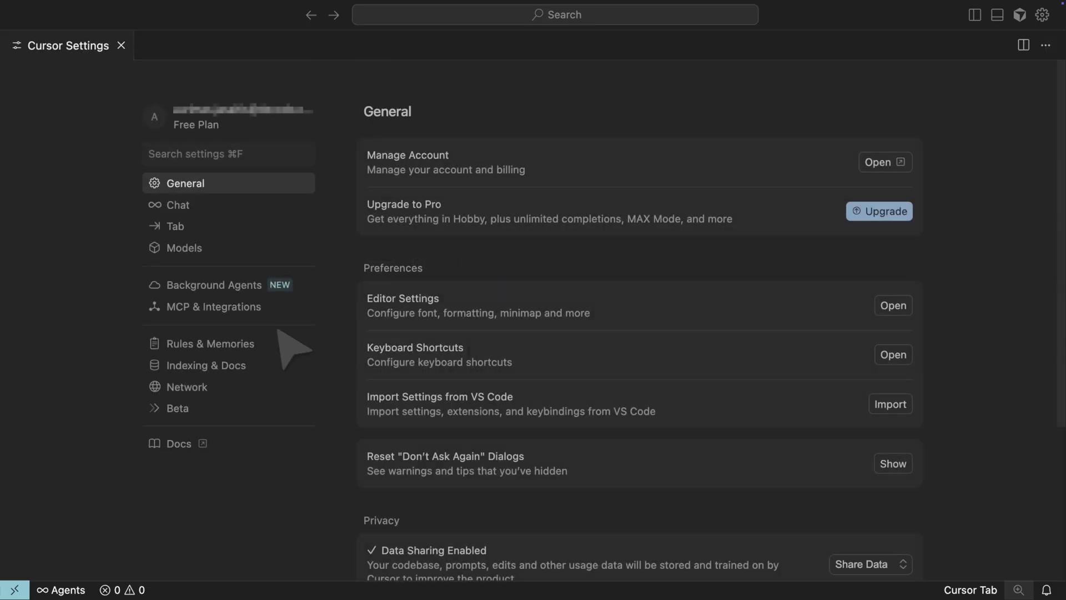
left_click(236, 310)
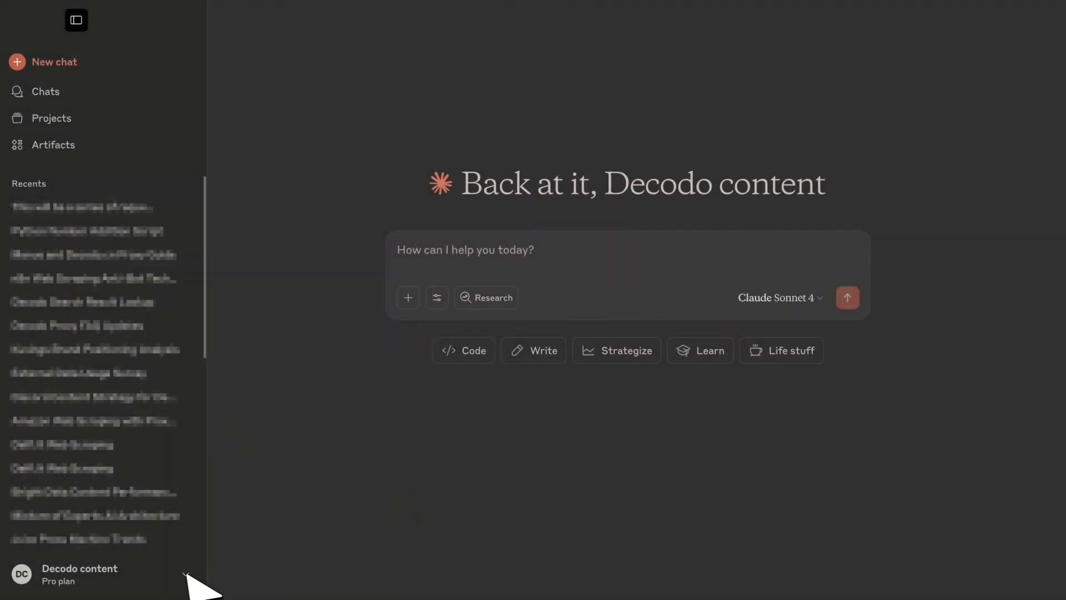
Step: Go to Claude's Developer settings and reveal claude_desktop_config.json with Edit Config
left_click(188, 579)
left_click(39, 411)
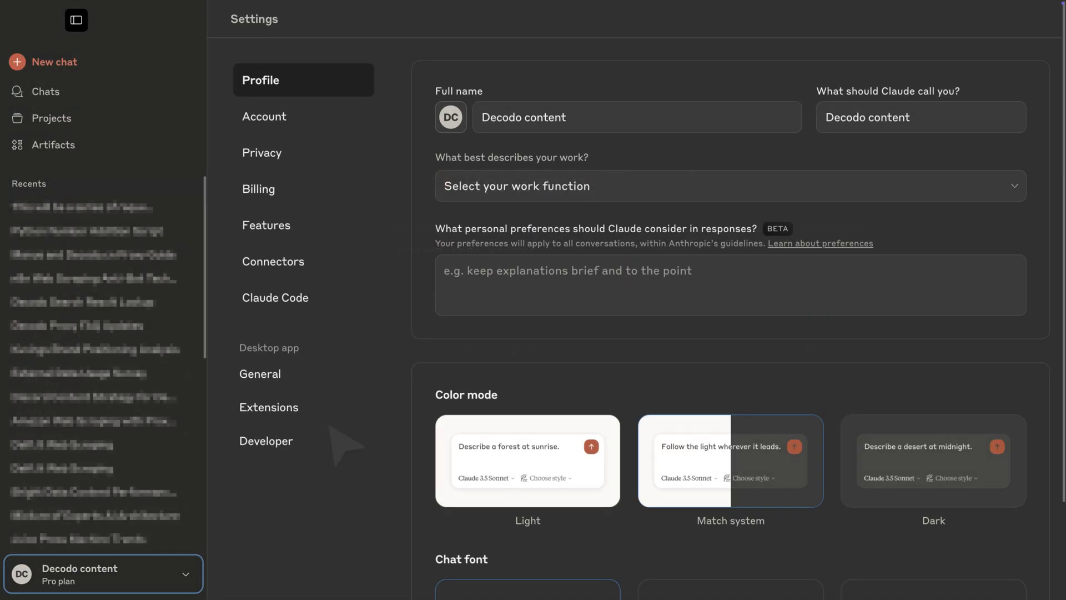
left_click(265, 440)
left_click(667, 331)
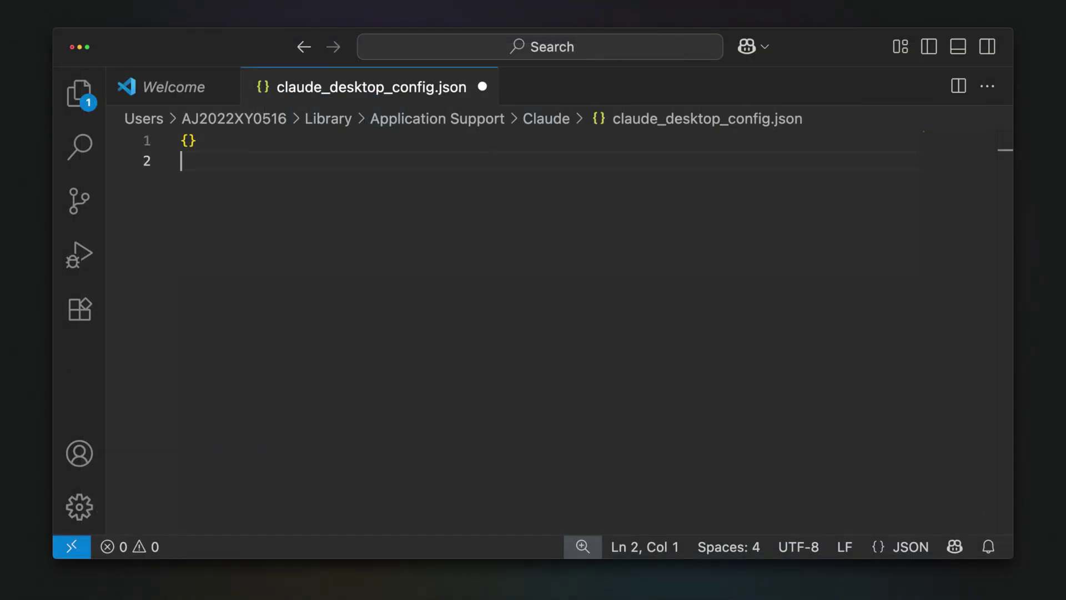
Step: Overwrite the empty braces with the pasted decodo-mcp mcpServers configuration
key("super+a")
type("{   \"mcpServers\": {     \"decodo-mcp\": {       \"command\": \"node\",       \"args\": [\"/Users/your-user/projects/decodo-mcp/build/index.js\"],       \"env\": {         \"SCRAPER_API_USERNAME\": \"your_username\",         \"SCRAPER_API_PASSWORD\": \"your_password\"       }     }   } }")
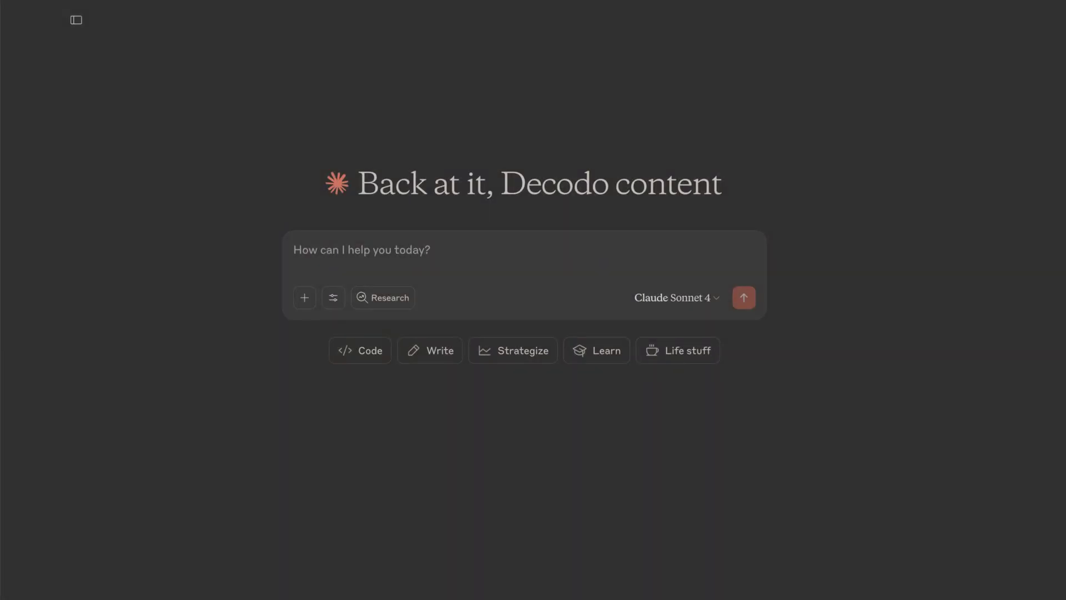
Step: Confirm decodo-mcp is enabled, send the US Google search prompt, and always allow the tool
left_click(334, 297)
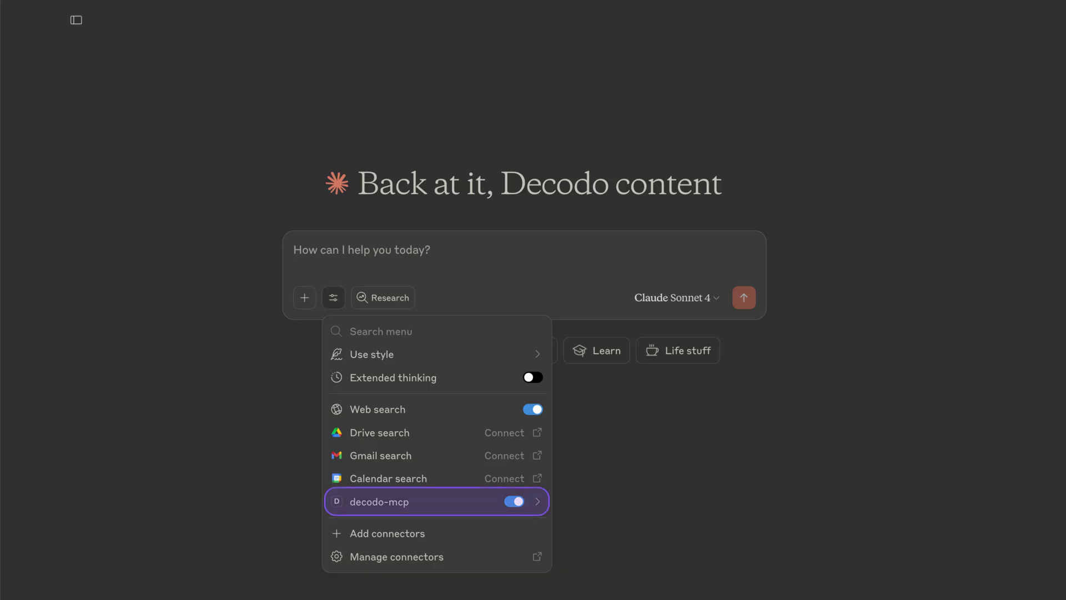
key("Escape")
type("Scrape Google Search for Decodo from a US IP address and return me the number one position")
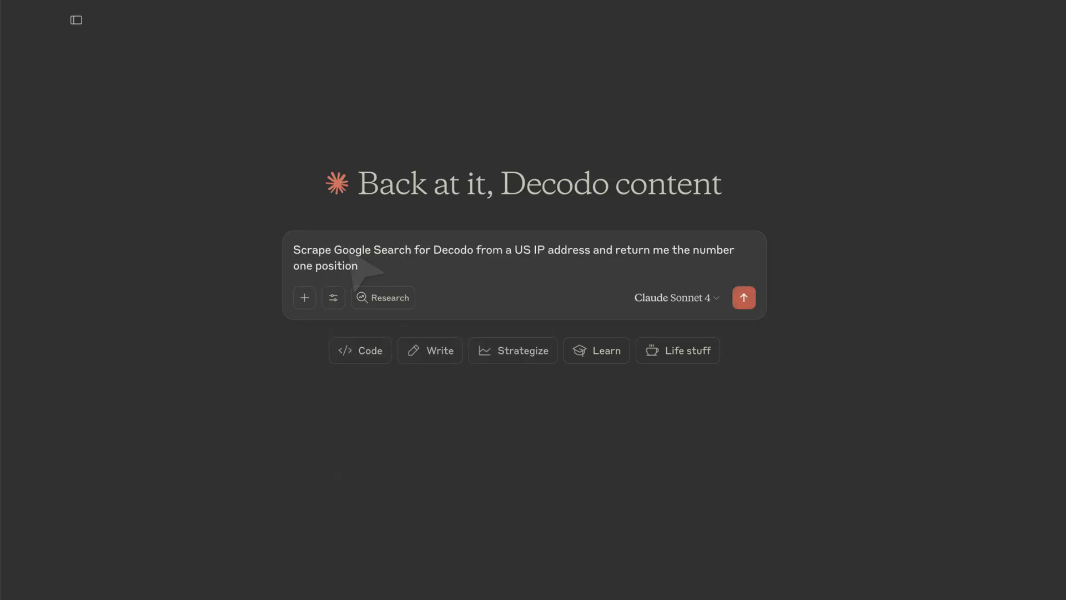
left_click(745, 298)
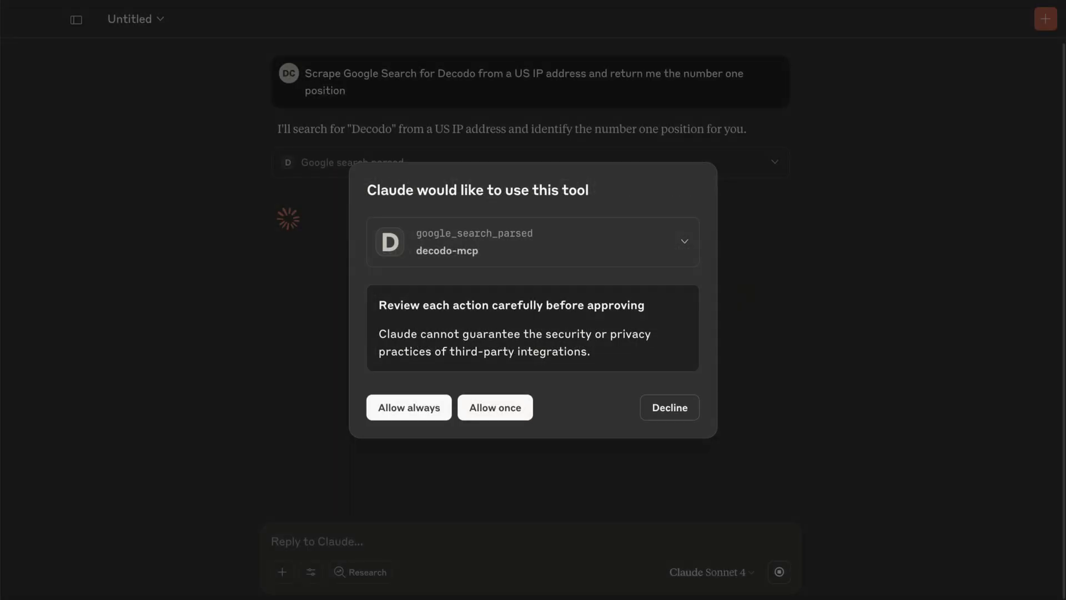
left_click(410, 408)
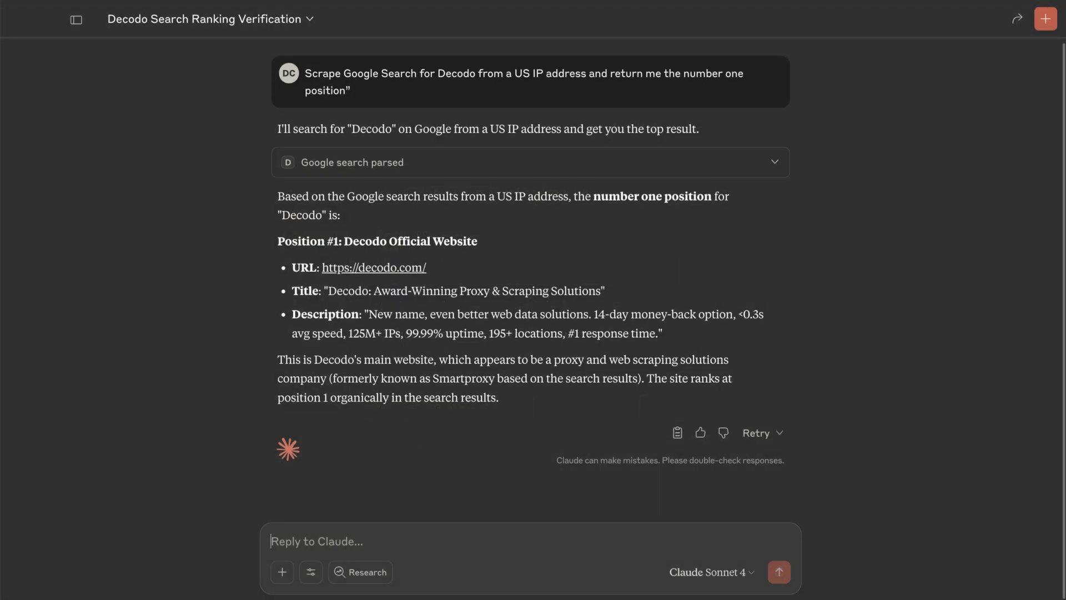